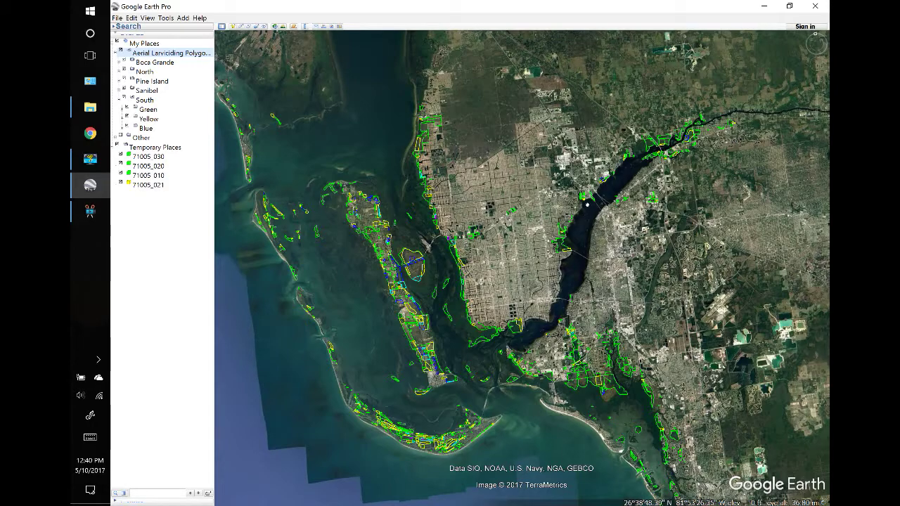
Step: Zoom in on the riverfront marina polygons to about 5,238 ft eye altitude
scroll(583, 199, up, 3)
scroll(583, 199, up, 3)
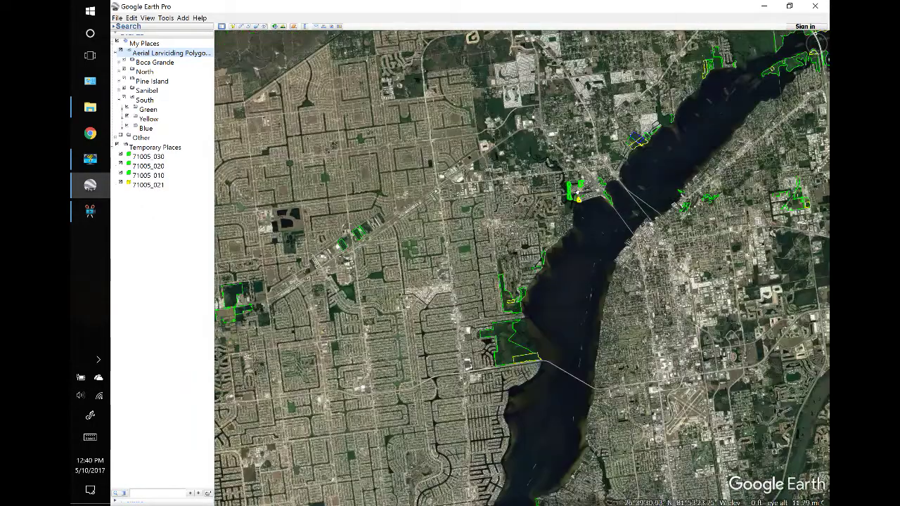
scroll(573, 186, up, 3)
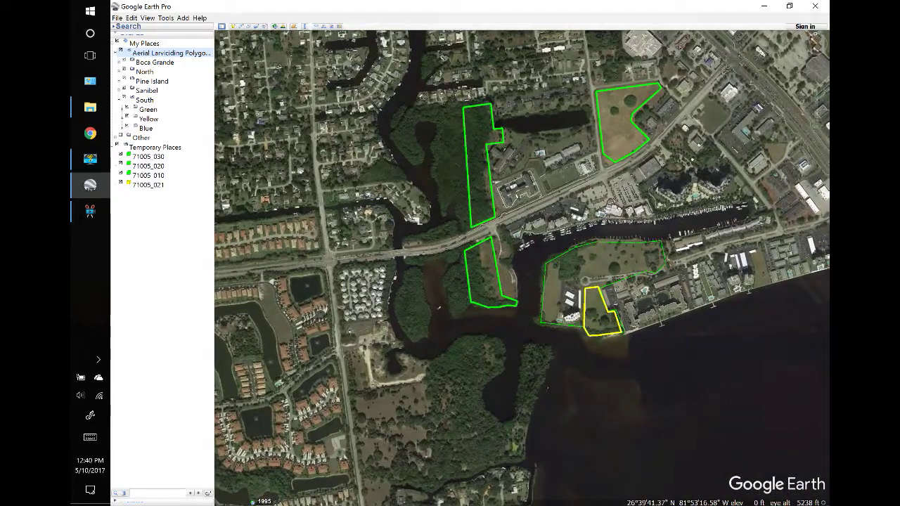
Step: Pan slightly north-east and hide the Aerial Larviciding Polygons layer
key(Up)
key(Right)
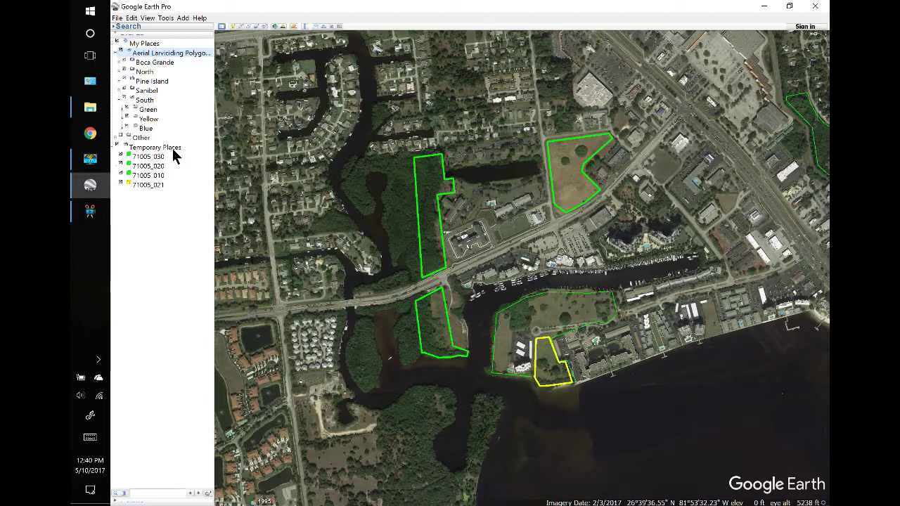
click(121, 53)
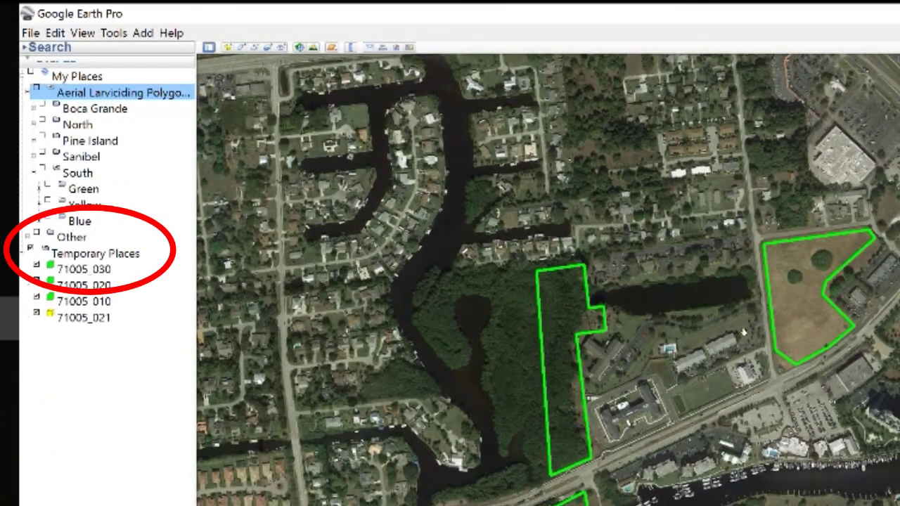
Step: Create a new folder named prj under Temporary Places
click(90, 261)
right_click(89, 262)
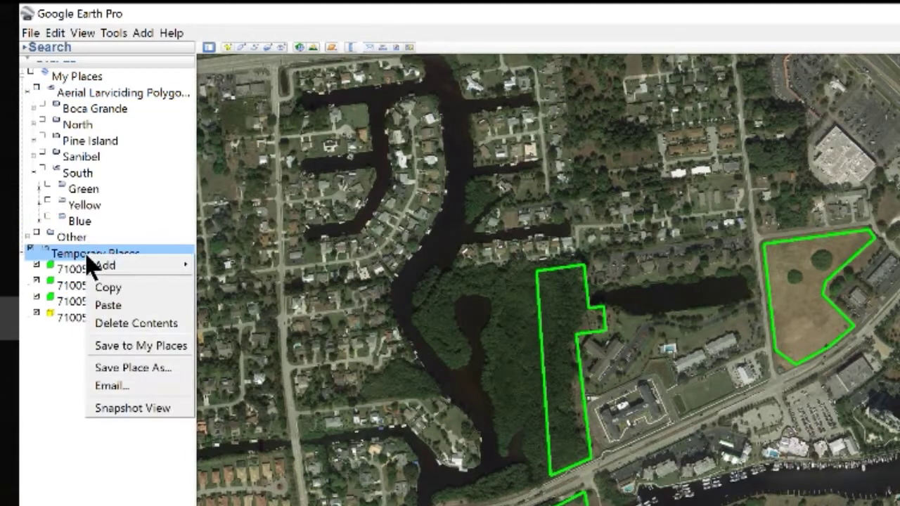
mouse_move(103, 273)
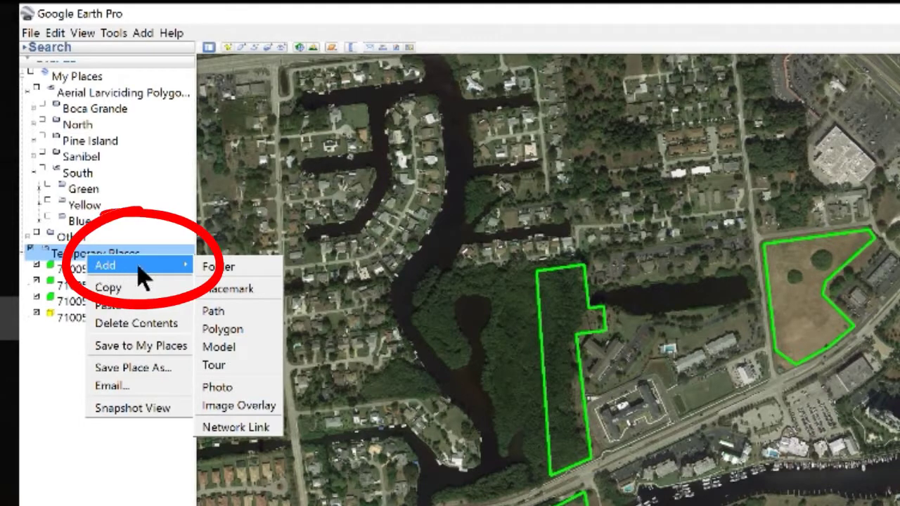
click(201, 265)
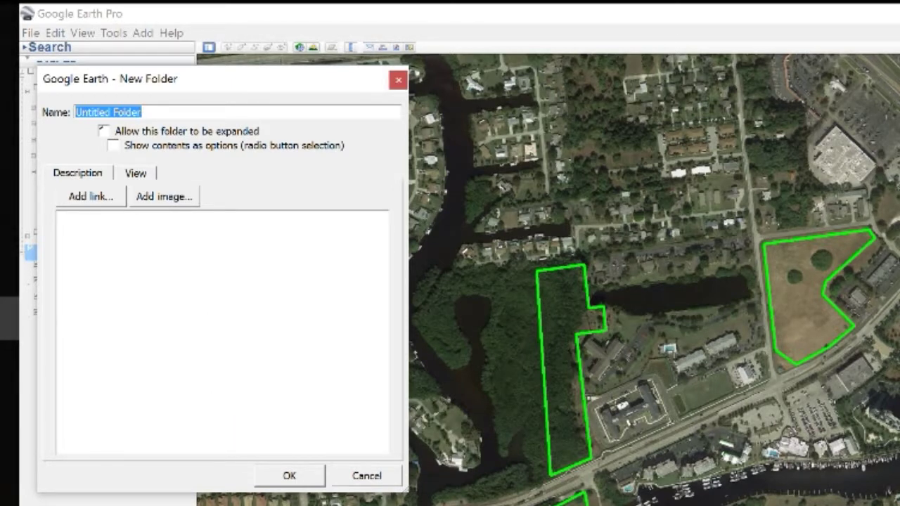
text(pro)
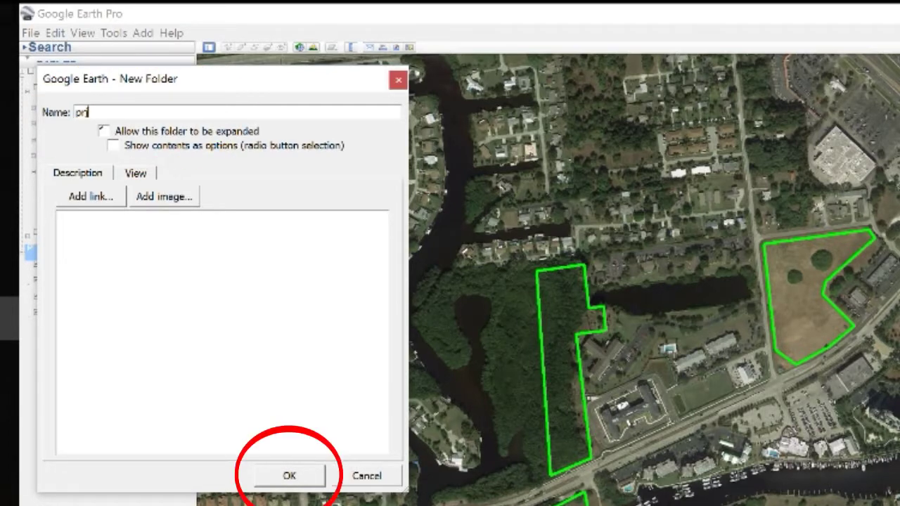
click(287, 478)
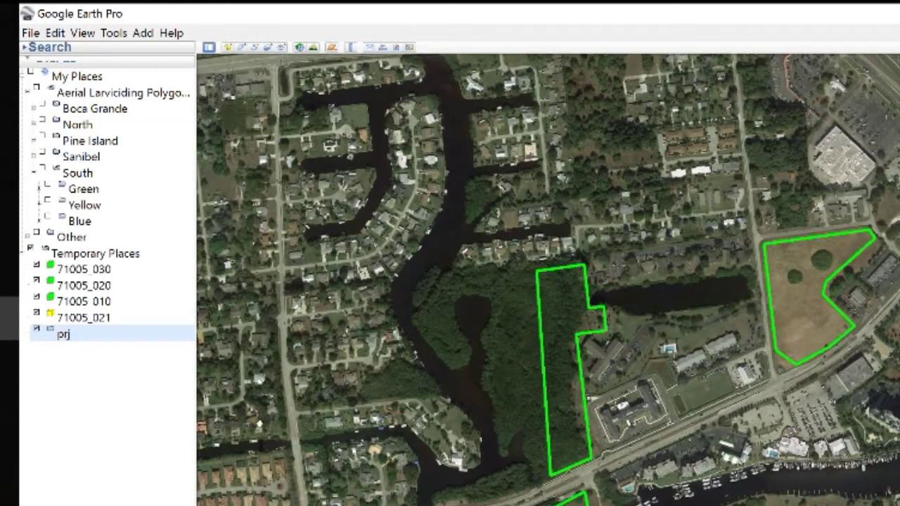
Step: Draw a four-corner polygon named prjwptorder in prj around the two western green areas
click(66, 334)
right_click(66, 335)
mouse_move(99, 346)
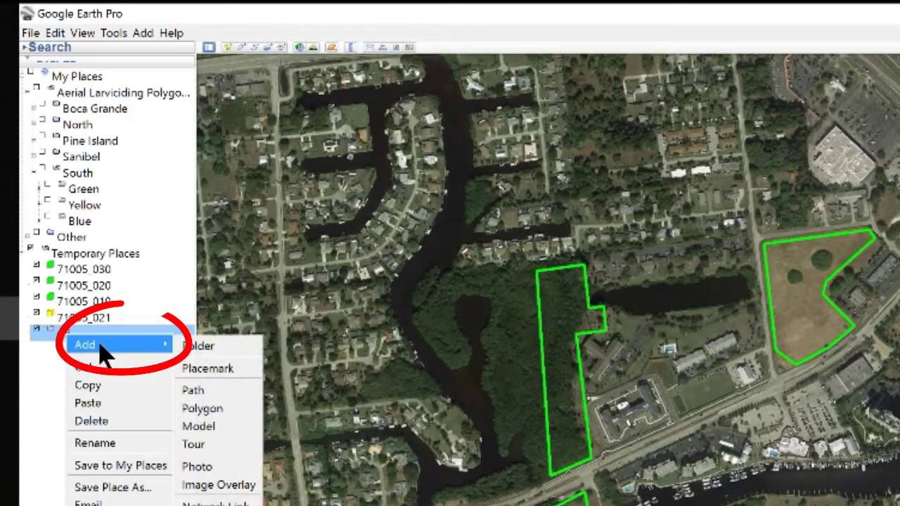
click(226, 409)
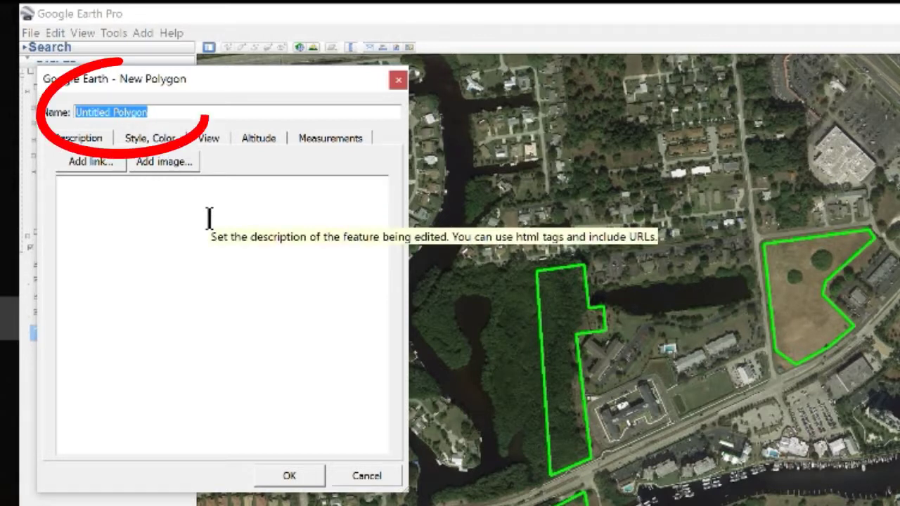
text(prjw)
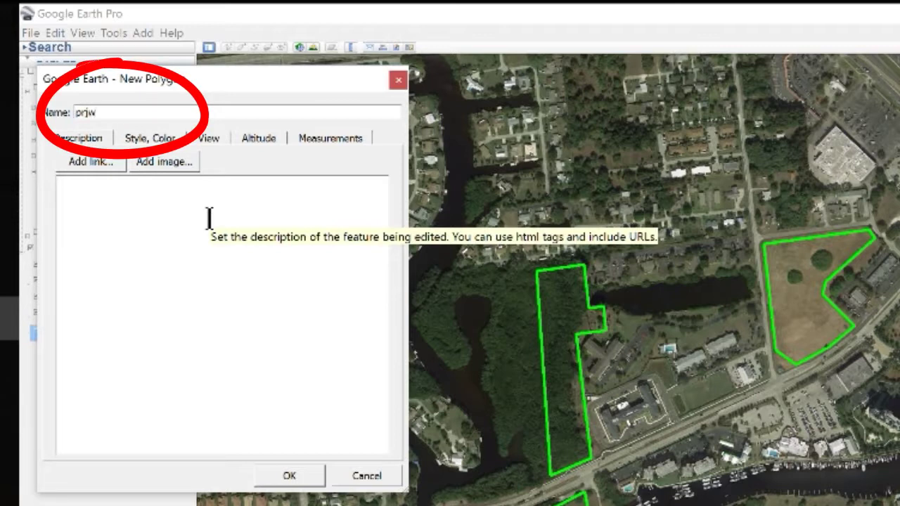
text(ptorder)
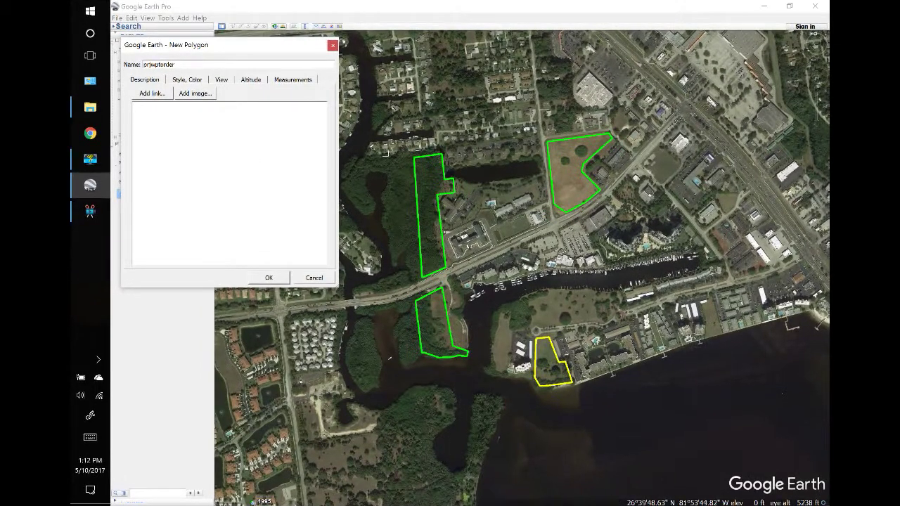
click(379, 152)
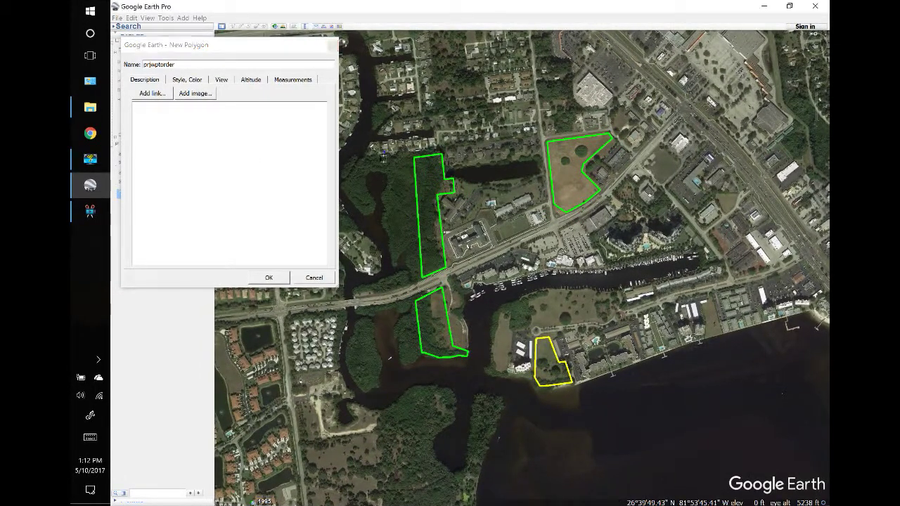
click(416, 379)
click(499, 371)
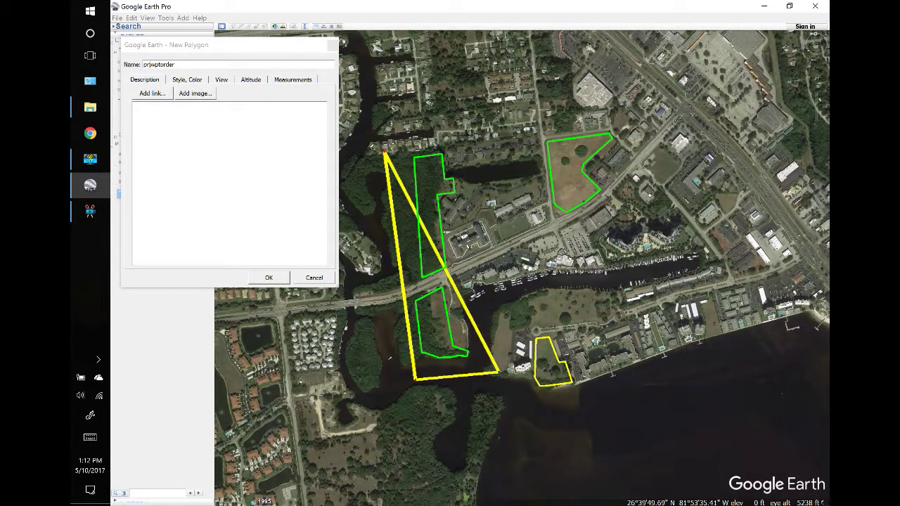
click(467, 132)
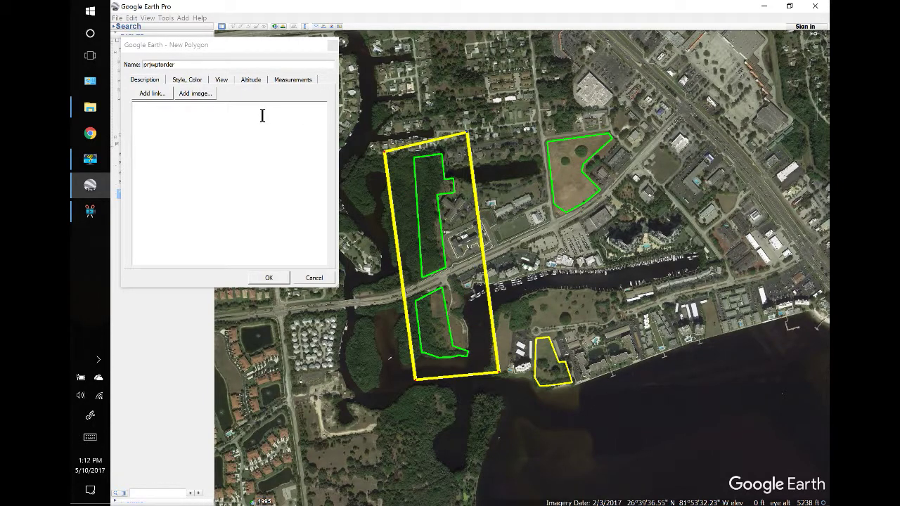
click(267, 279)
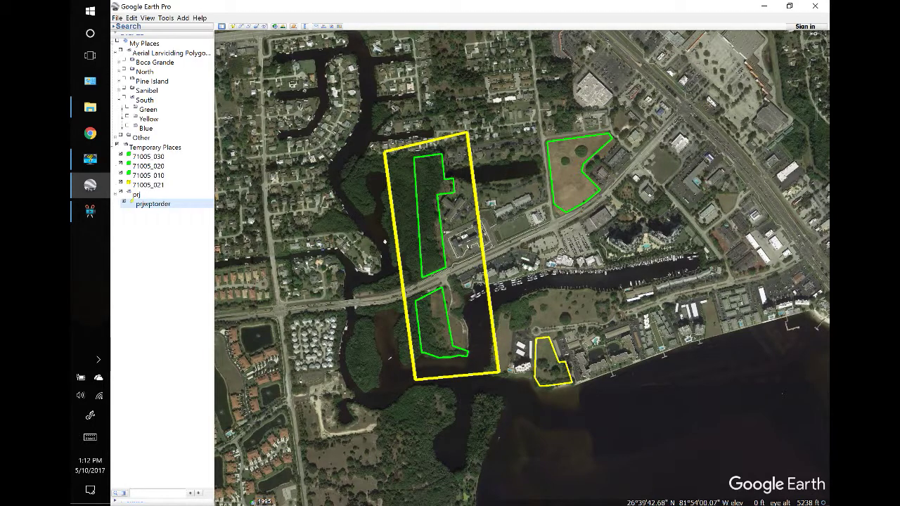
Step: Cut polygon 71005_020 from Temporary Places and paste it into the prj folder
drag(418, 208, 448, 191)
drag(416, 302, 448, 293)
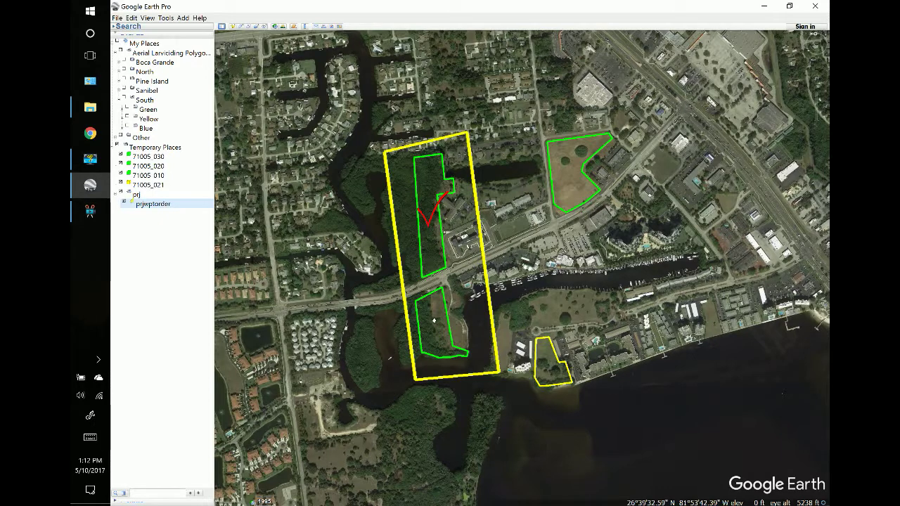
mouse_move(149, 175)
mouse_down()
mouse_move(104, 219)
mouse_move(165, 234)
mouse_move(214, 222)
mouse_up()
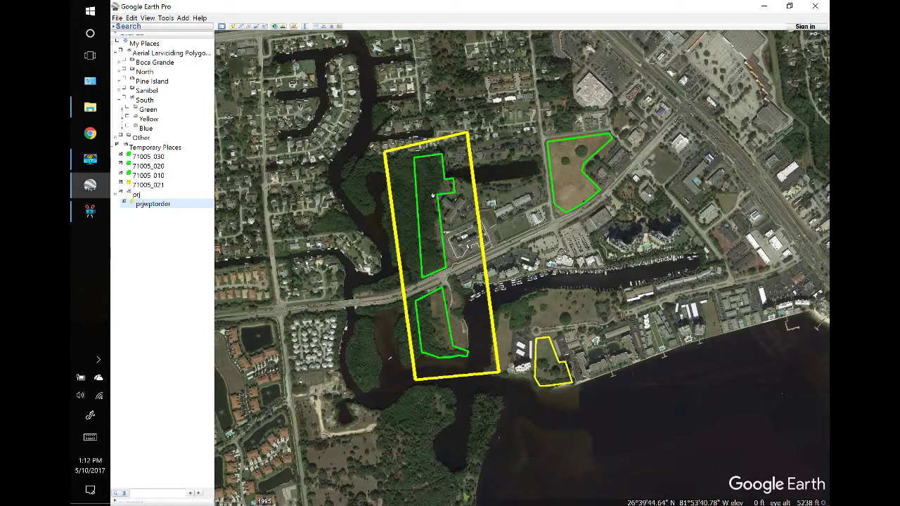
right_click(430, 188)
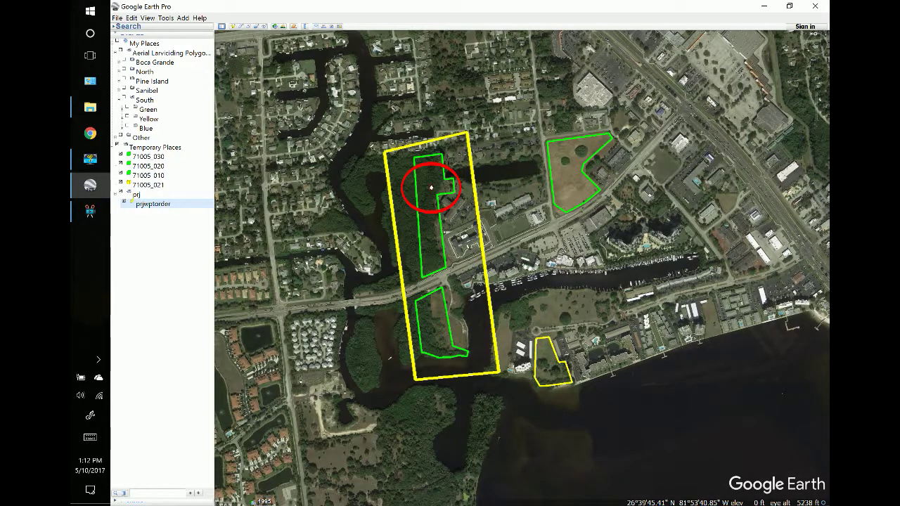
click(448, 193)
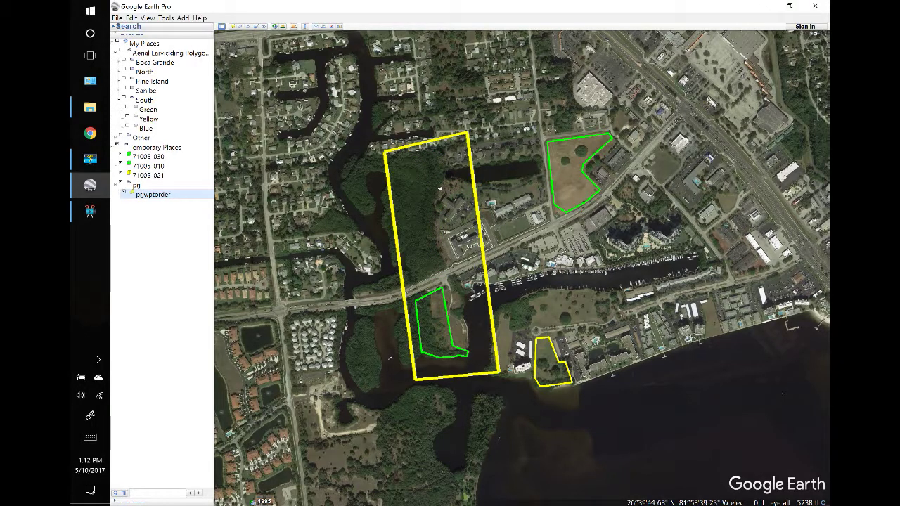
click(430, 185)
right_click(429, 184)
click(444, 208)
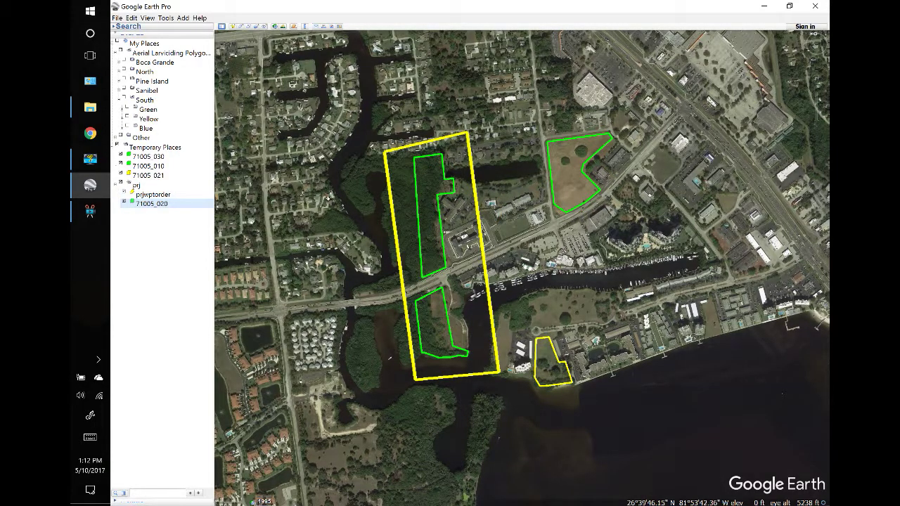
Step: Cut polygon 71005_010 and paste it into the prj folder as well
click(431, 319)
right_click(432, 320)
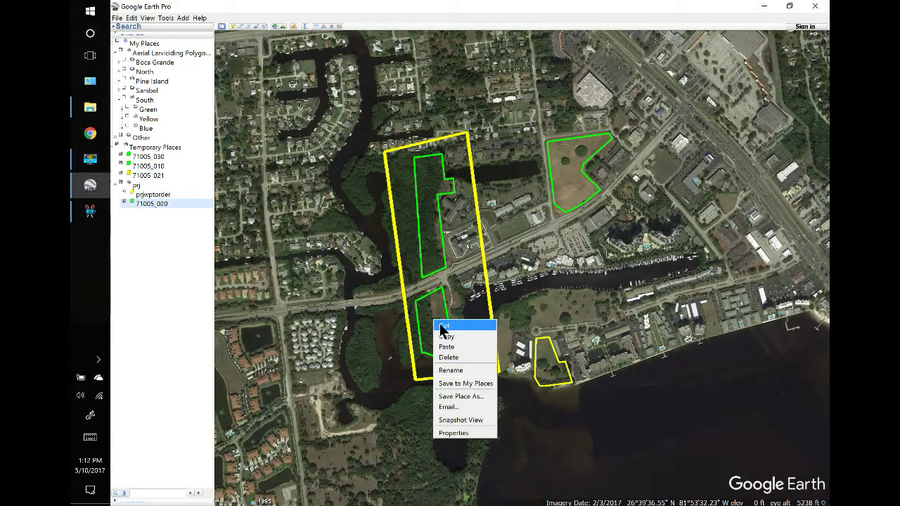
click(445, 324)
right_click(445, 324)
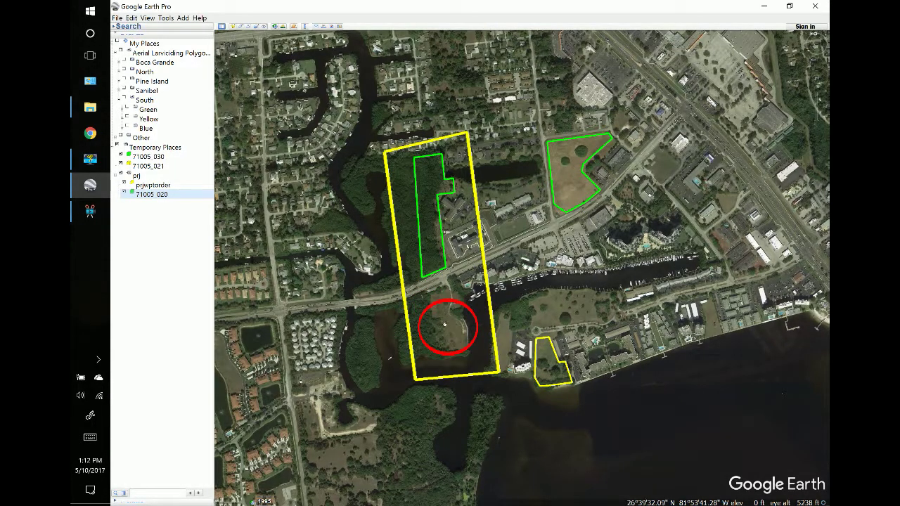
click(457, 351)
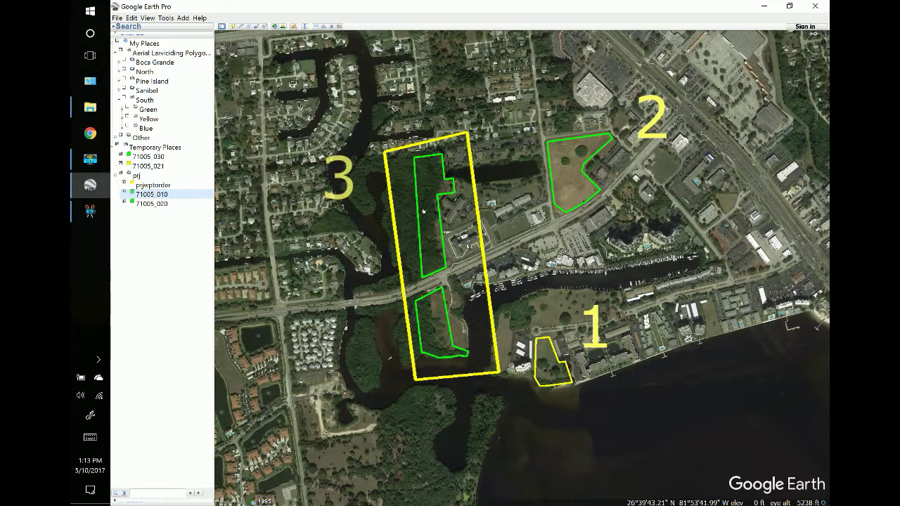
Step: Draw path wptorder in prj through the yellow waterfront, north-east green and western green polygons
right_click(137, 179)
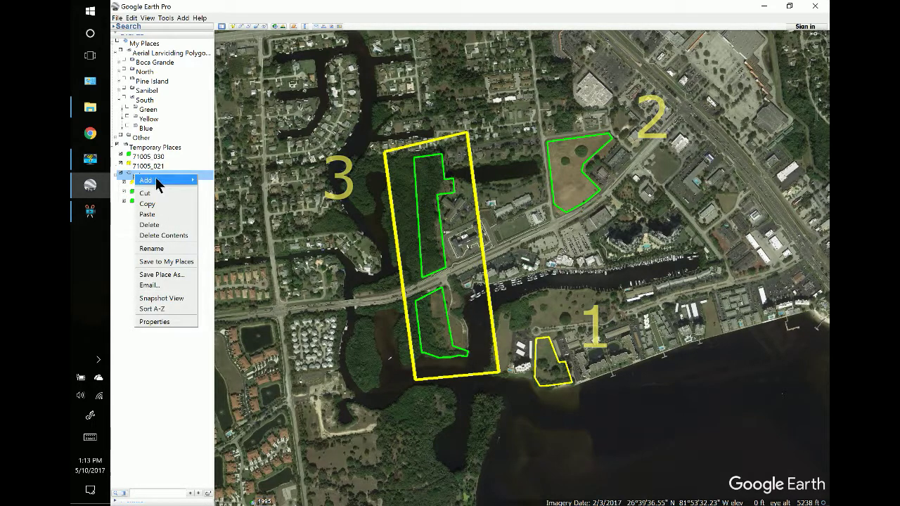
mouse_move(158, 181)
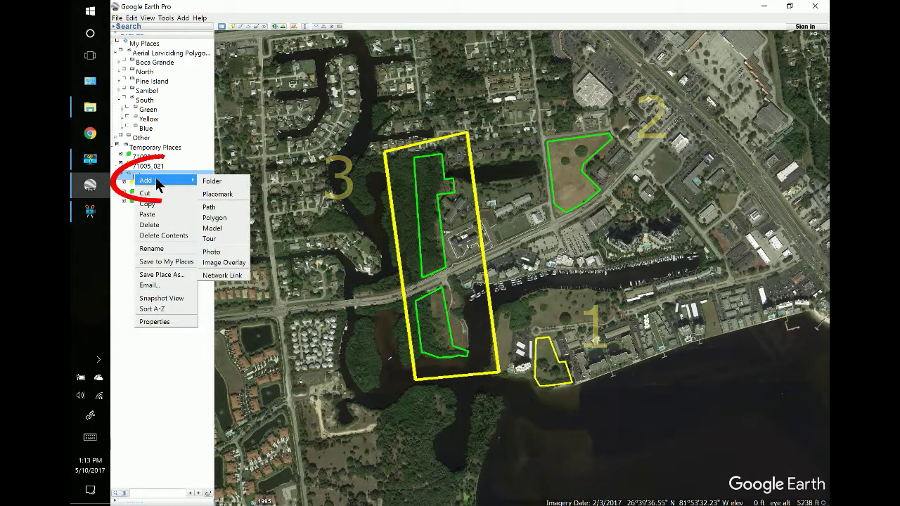
click(210, 207)
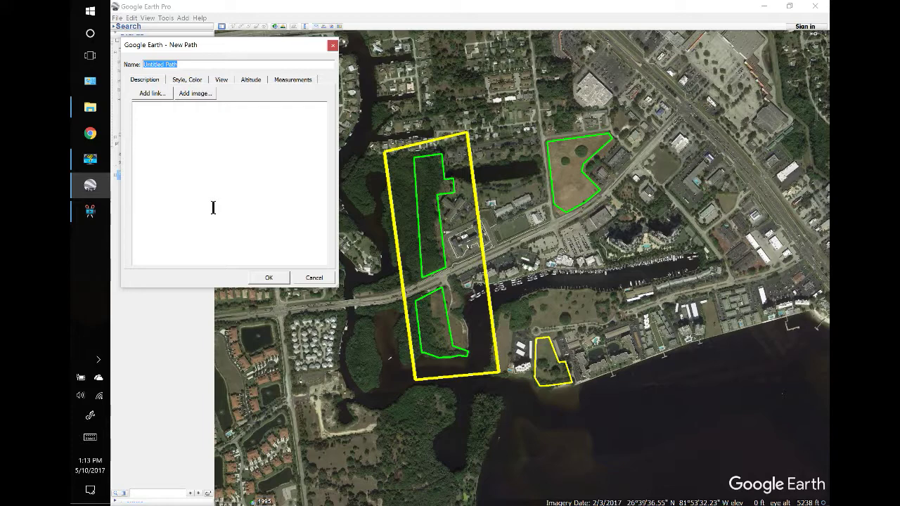
text(wptorder)
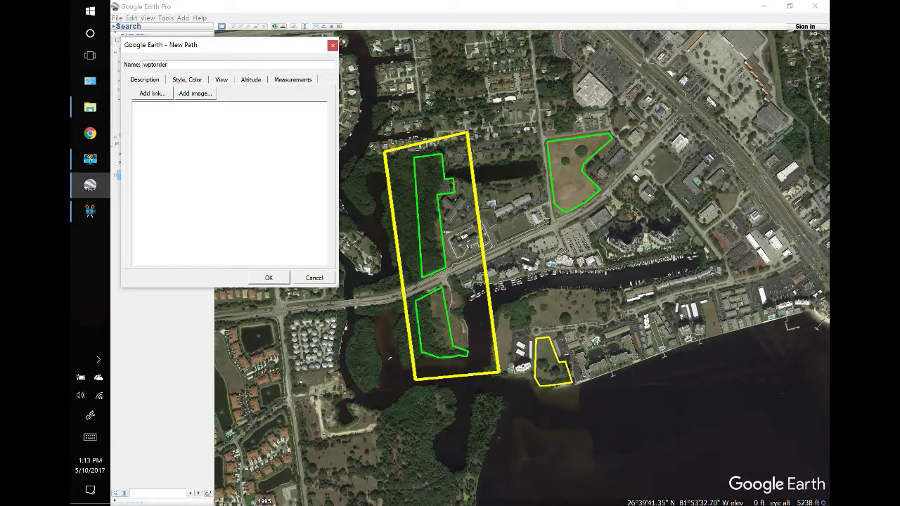
click(551, 366)
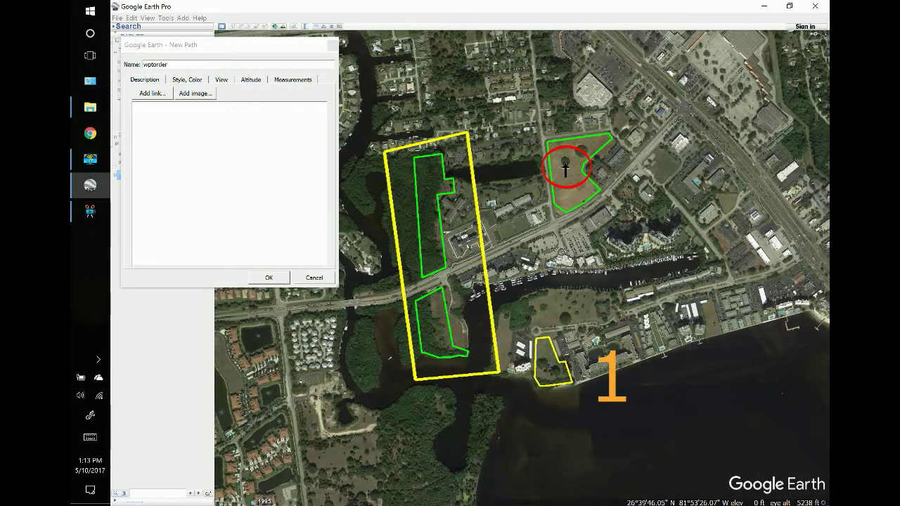
click(567, 169)
click(426, 185)
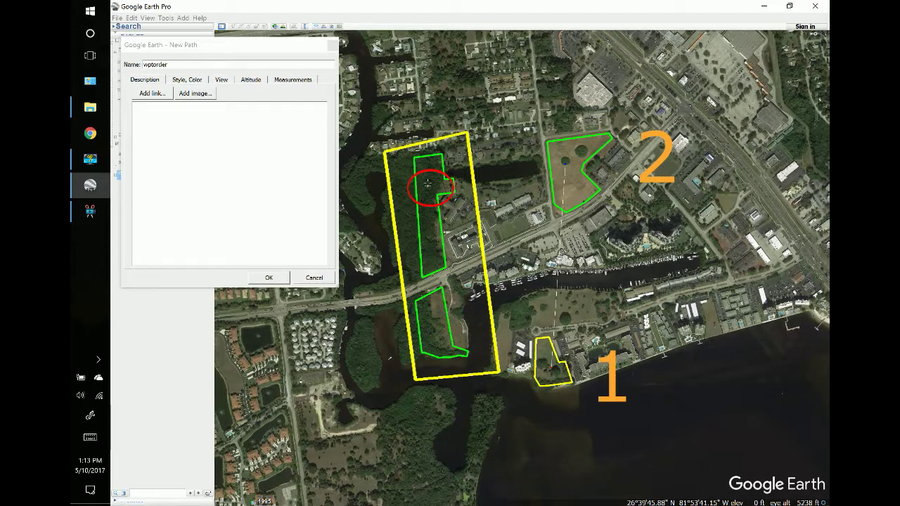
click(185, 81)
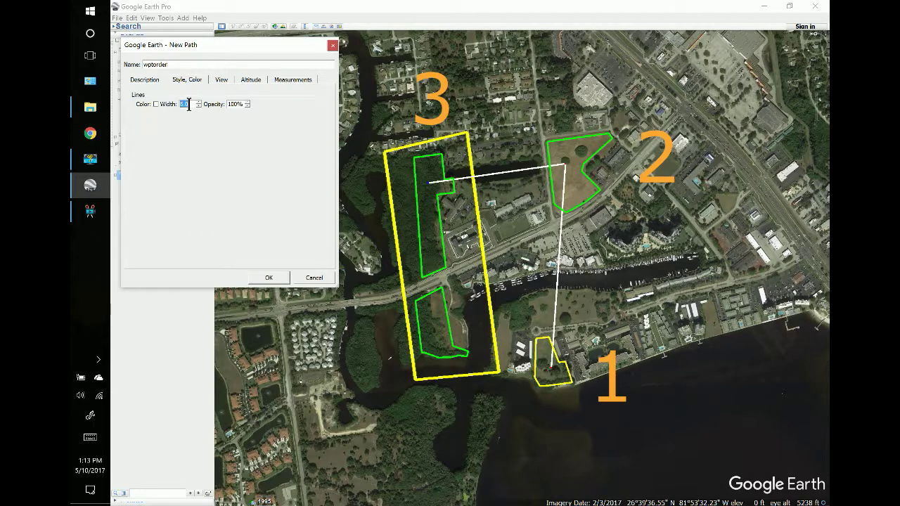
Step: Style the wptorder path as a pink line of width 6.0 and save it
click(156, 104)
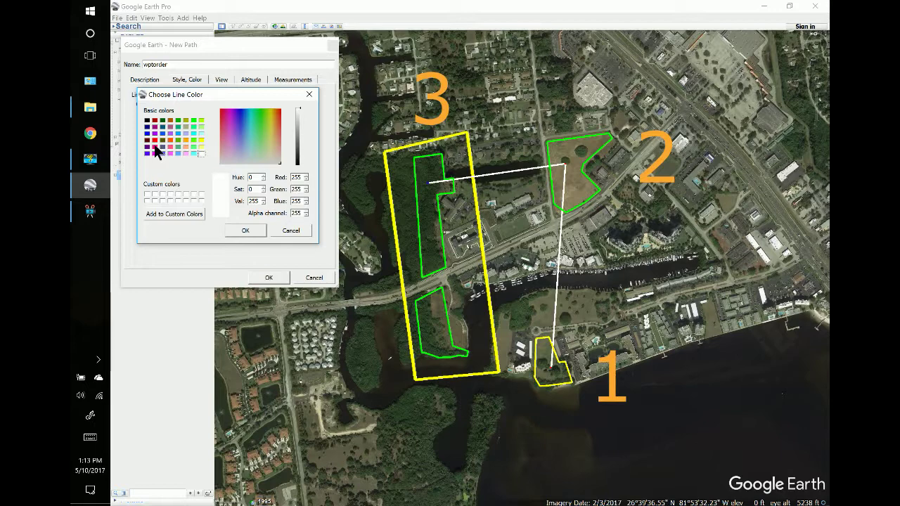
click(155, 146)
click(243, 230)
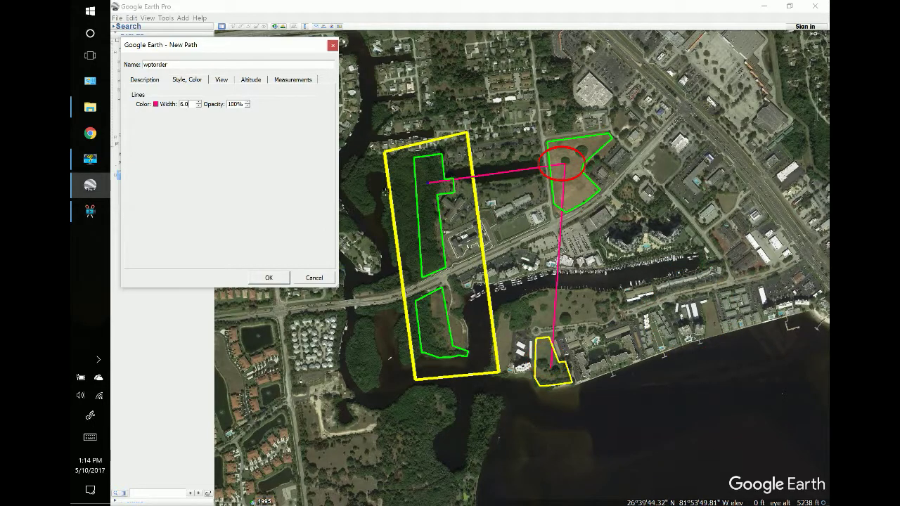
click(264, 279)
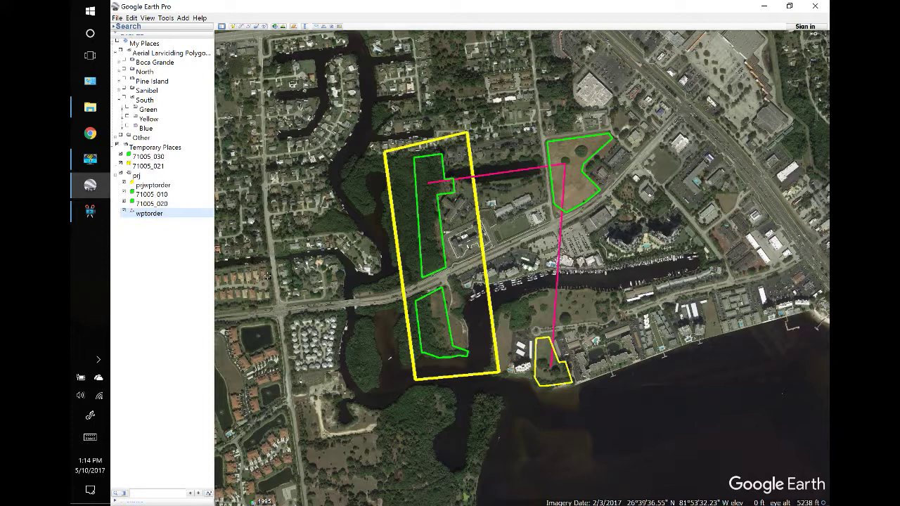
right_click(134, 176)
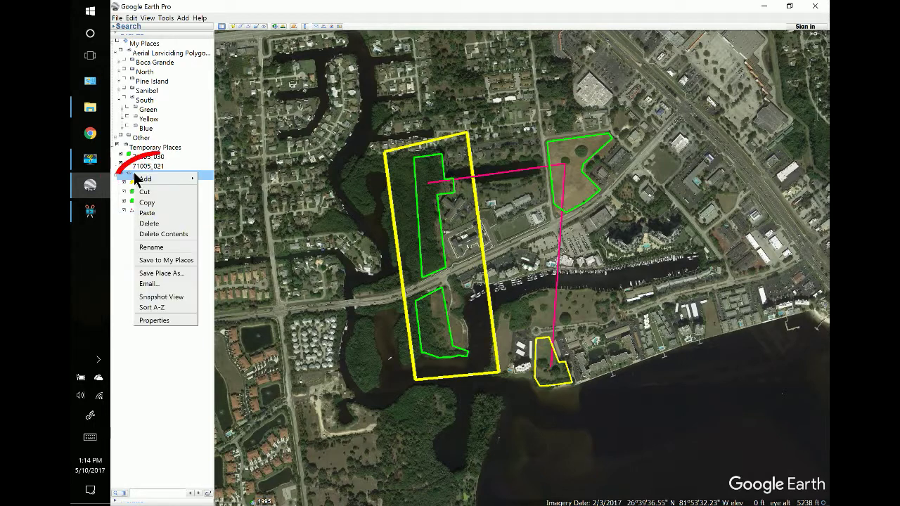
Step: Add a new placemark in prj and spell its name on the on-screen keyboard
mouse_move(147, 178)
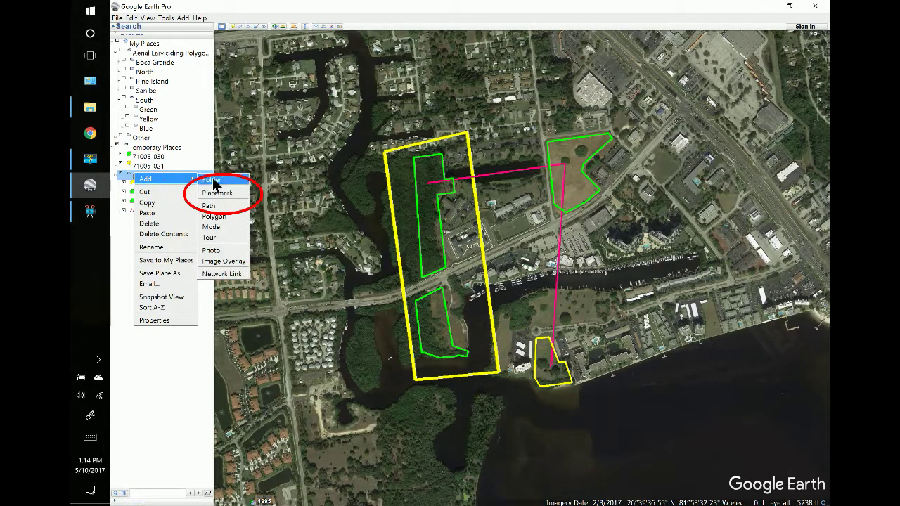
click(216, 193)
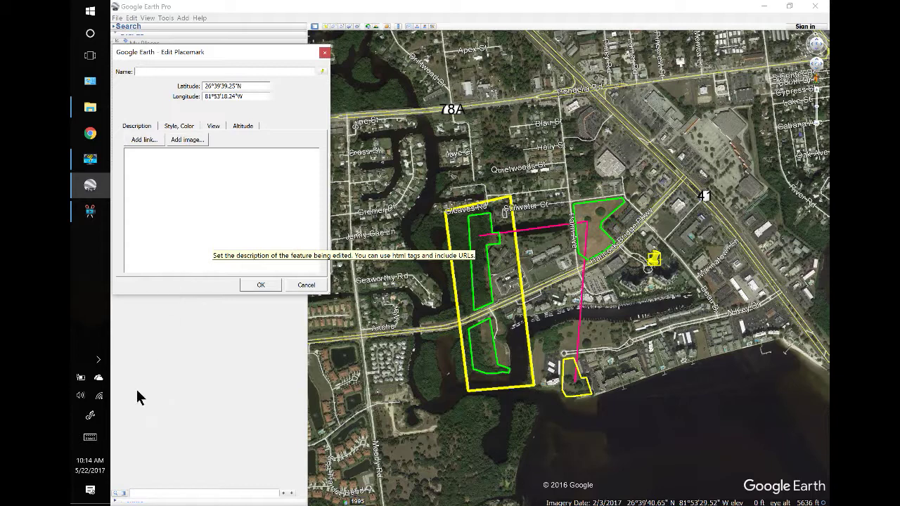
click(97, 438)
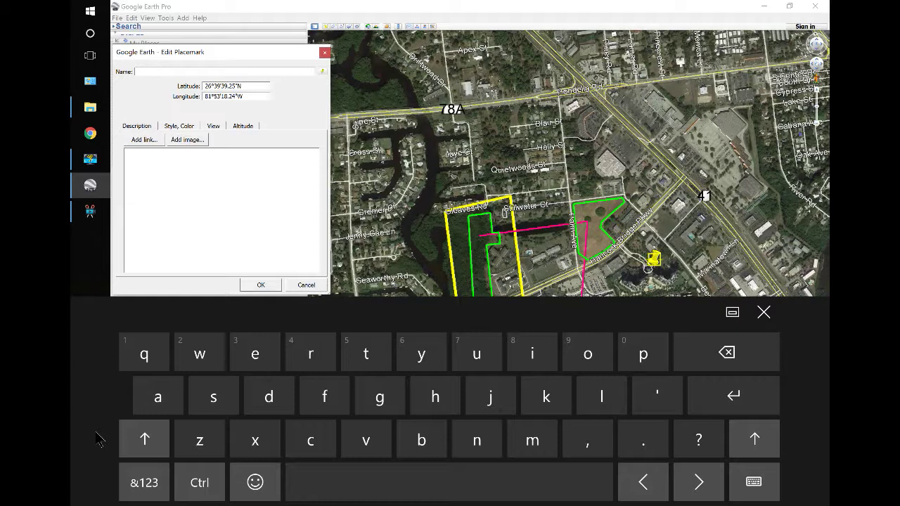
click(753, 439)
click(489, 396)
click(588, 353)
click(259, 357)
click(657, 396)
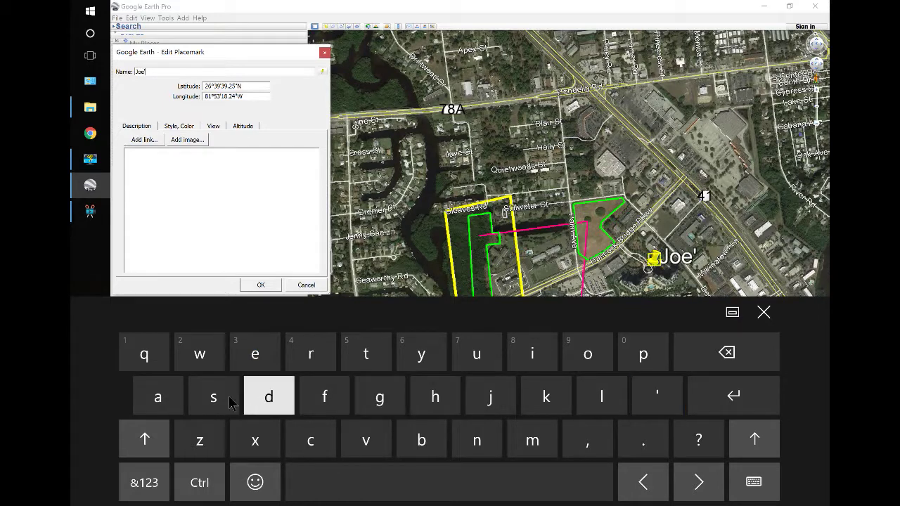
click(203, 399)
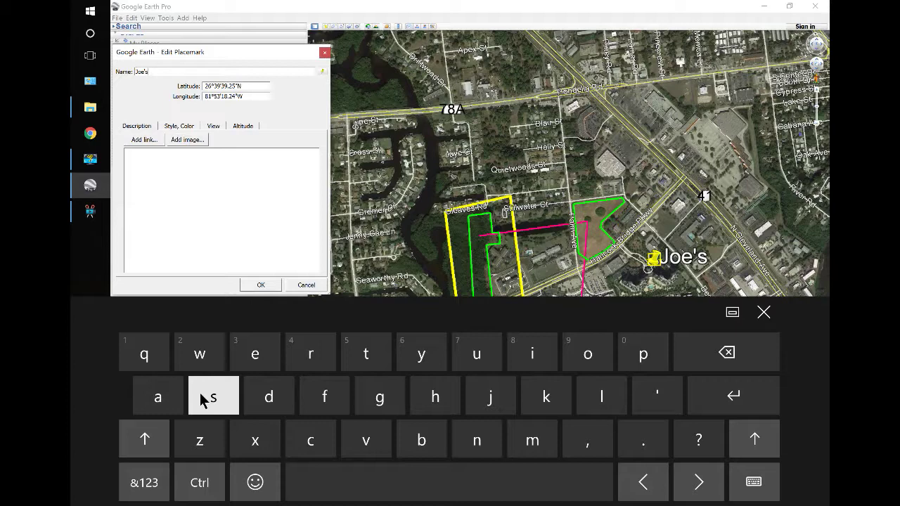
click(202, 357)
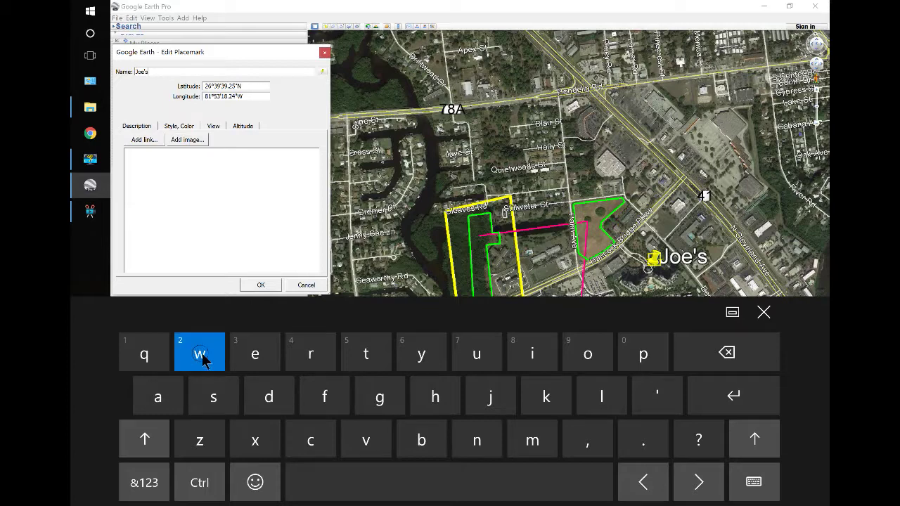
click(647, 354)
click(364, 358)
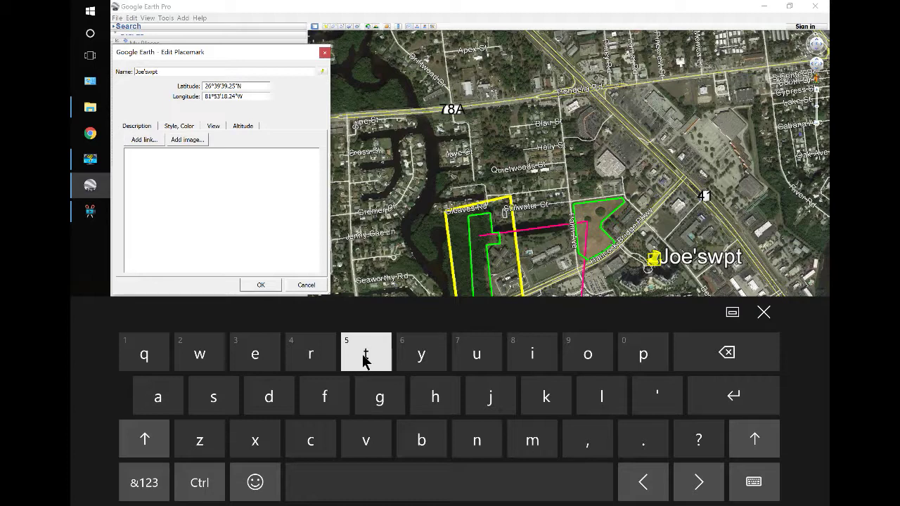
Step: Position the pin beside the highway northeast of the polygons, save it, and collapse prj
click(764, 313)
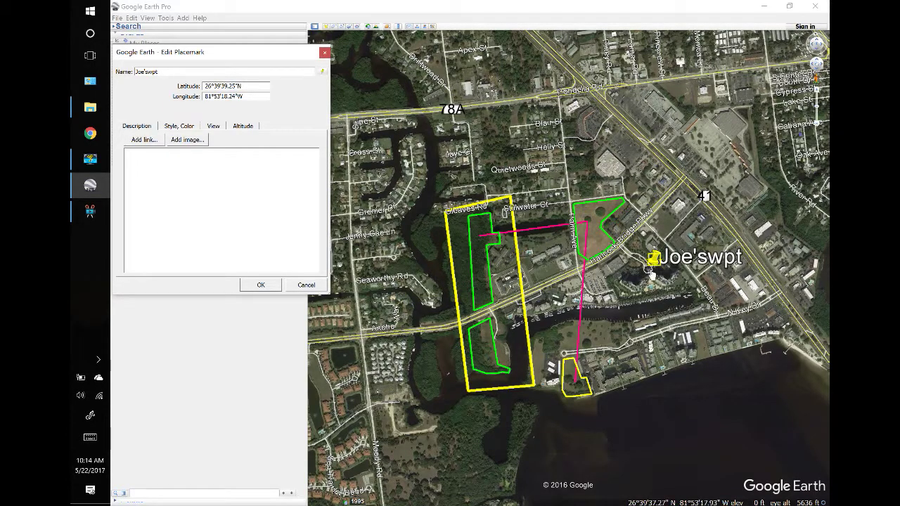
drag(651, 276, 751, 194)
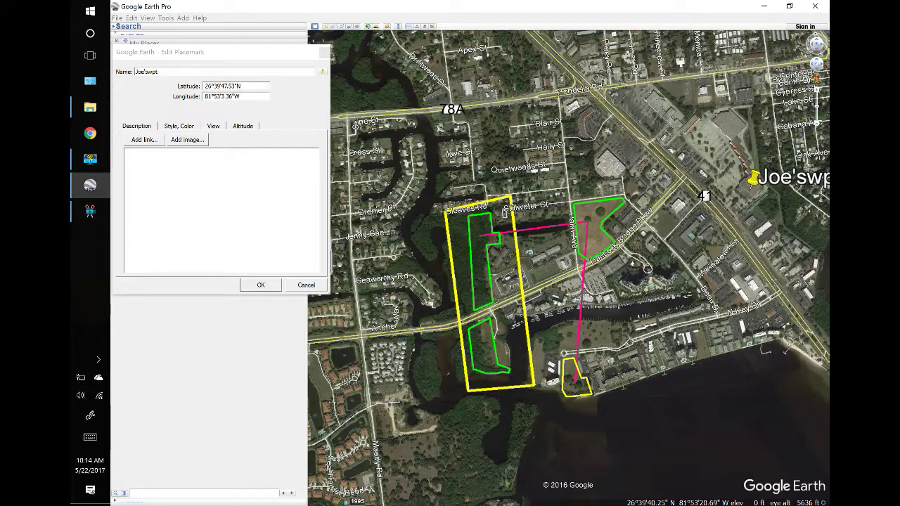
click(262, 285)
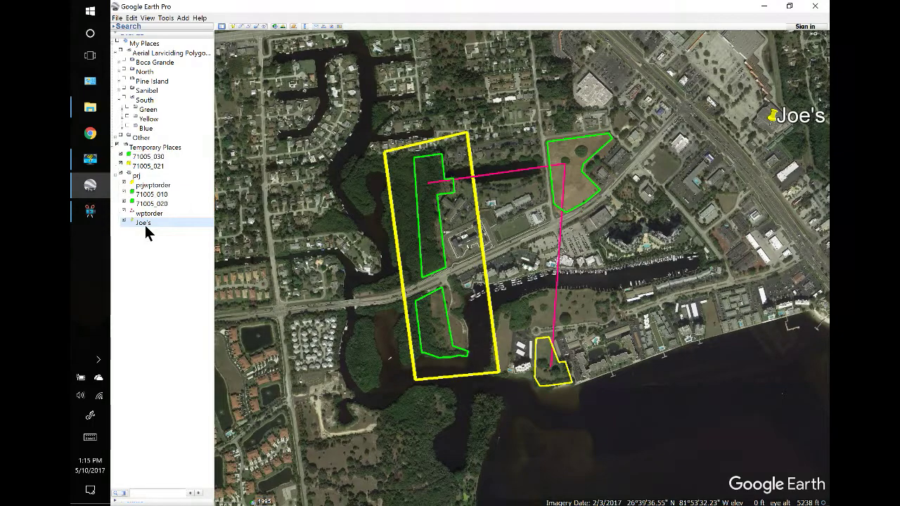
click(116, 175)
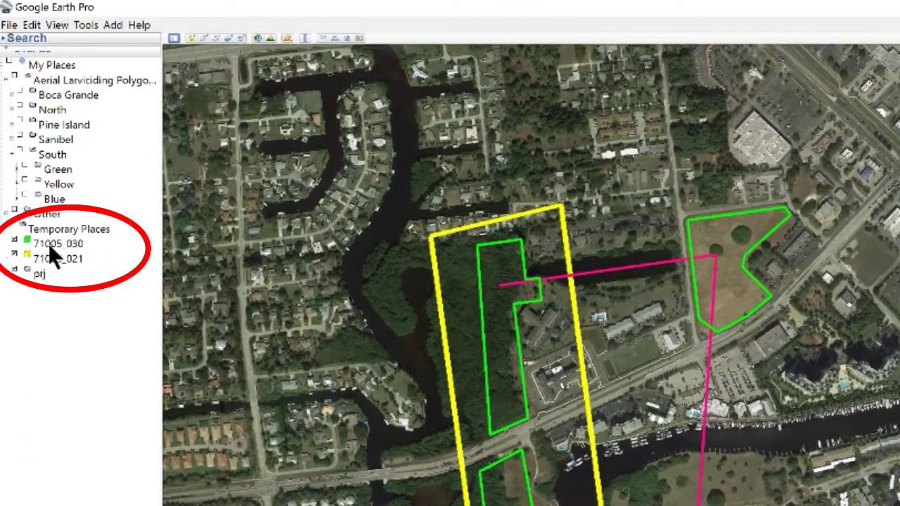
Step: Save 71005_030, 71005_021 and the prj folder as KMZ files in C:\Work up folder
right_click(47, 244)
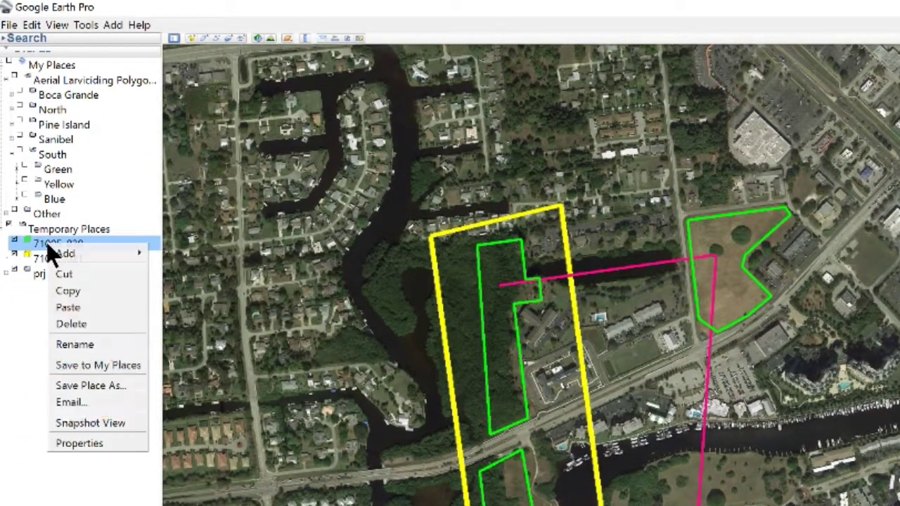
click(84, 386)
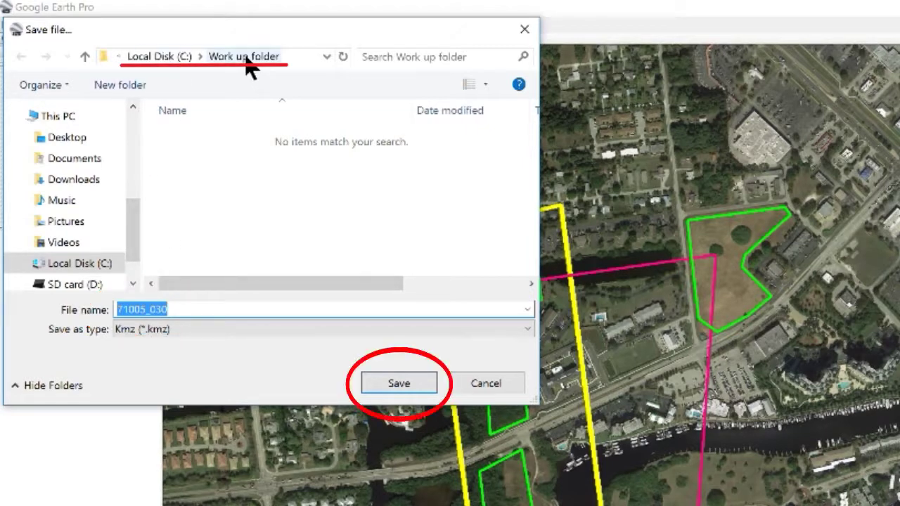
click(406, 390)
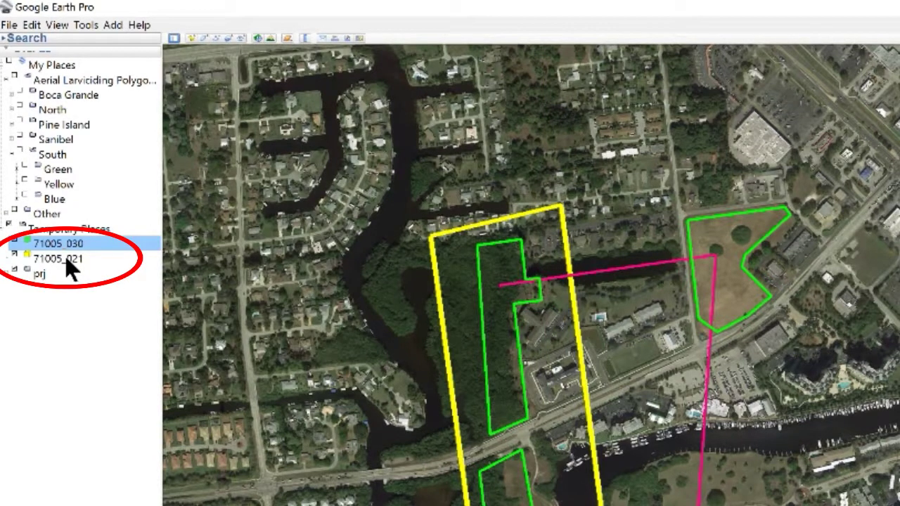
right_click(67, 259)
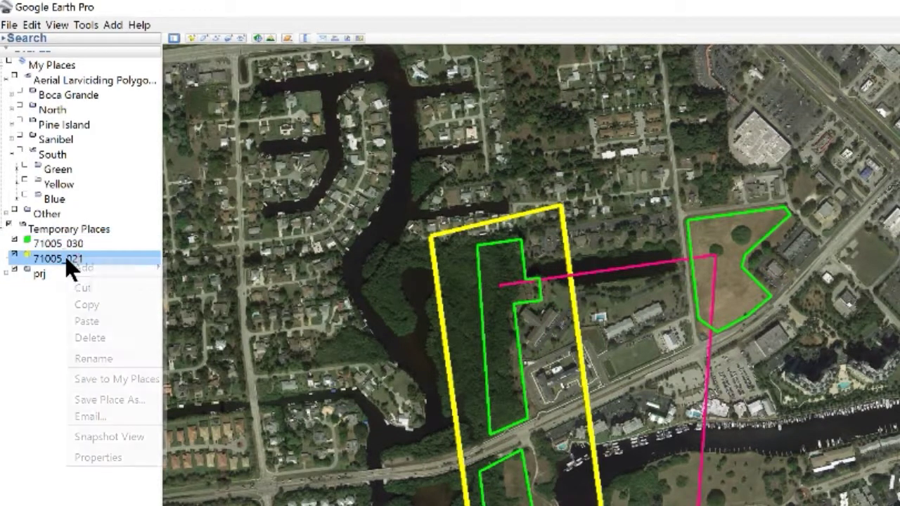
click(99, 399)
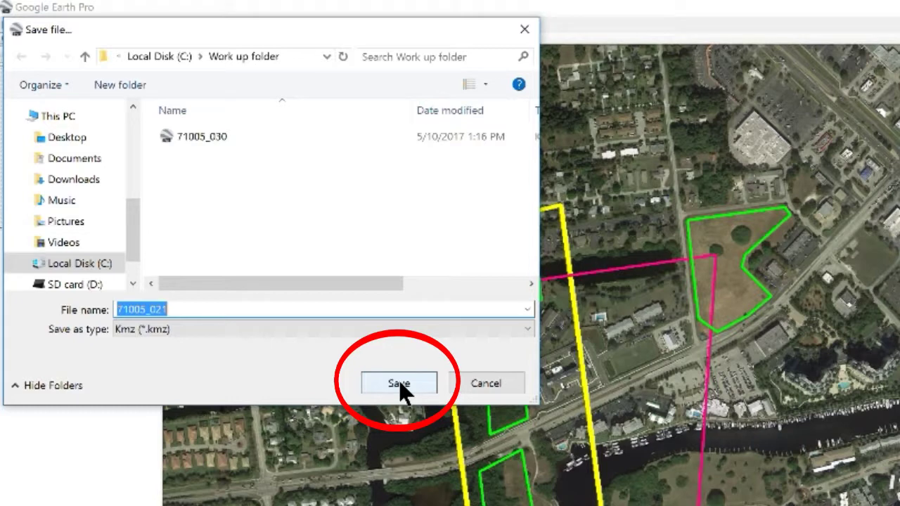
click(399, 383)
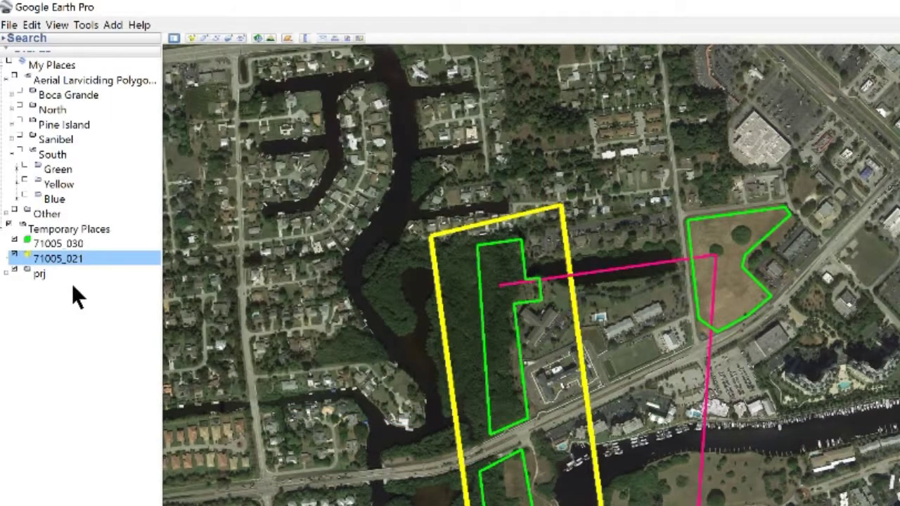
right_click(40, 273)
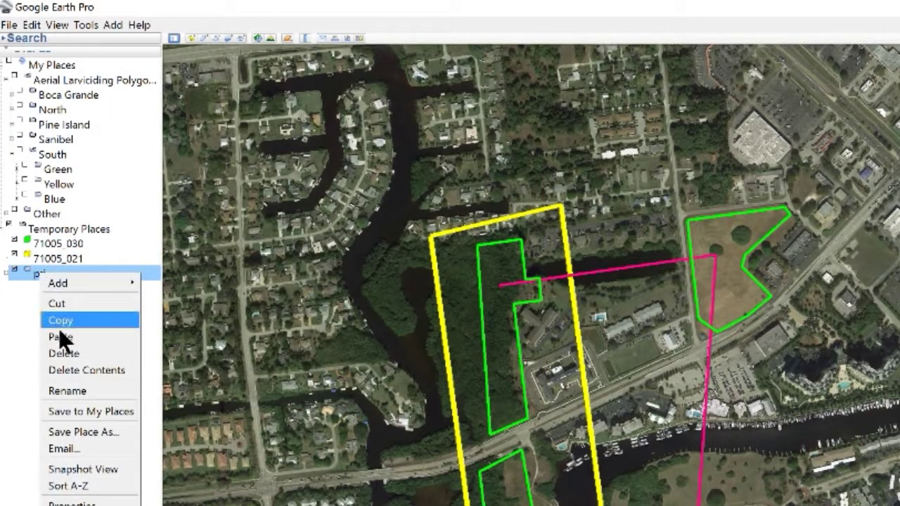
click(78, 430)
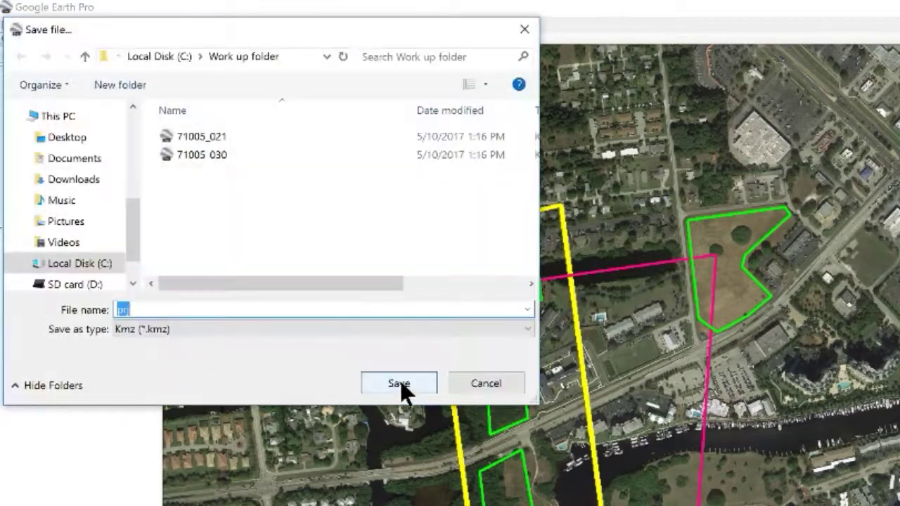
click(398, 383)
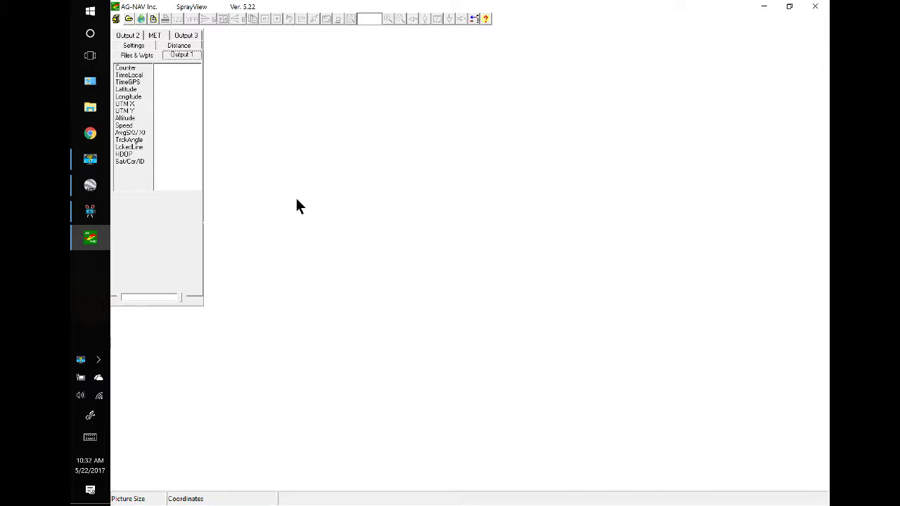
Step: Batch-convert the three KMZ files in Work up folder into AgNav areas via Import > Batch Conversion
click(116, 19)
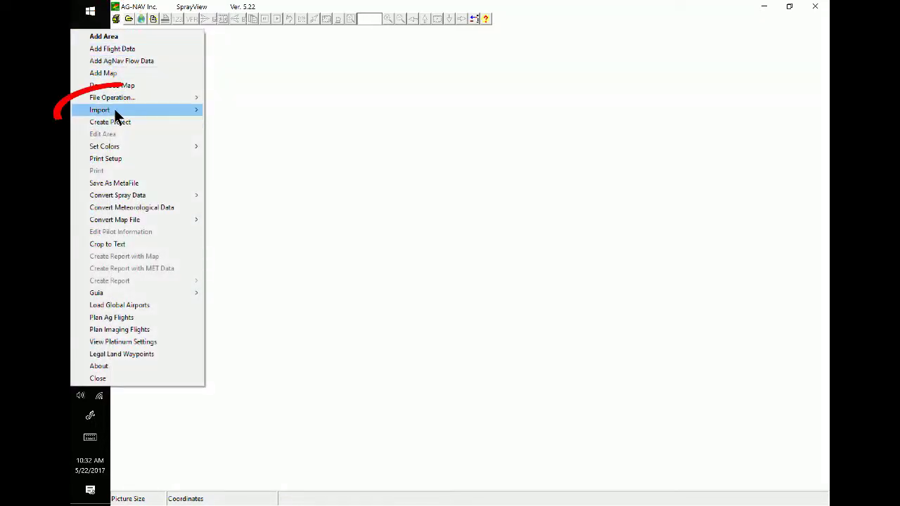
mouse_move(114, 109)
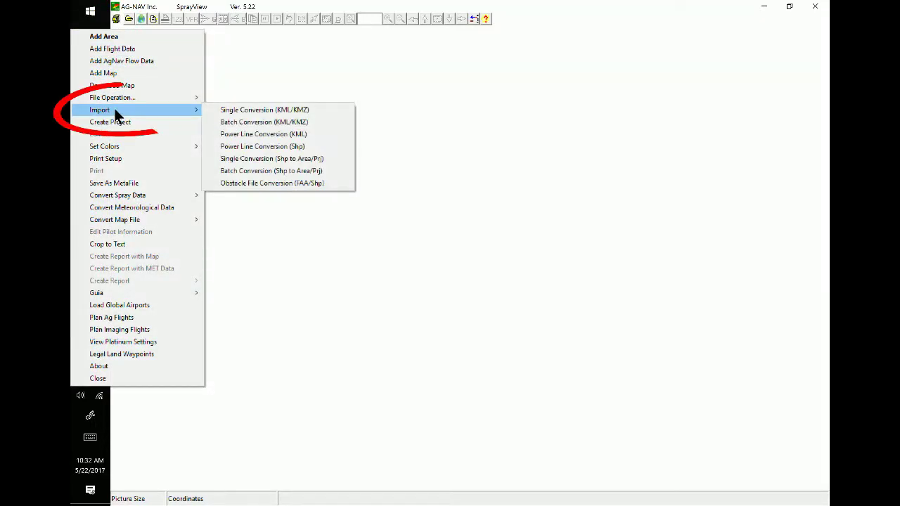
click(255, 122)
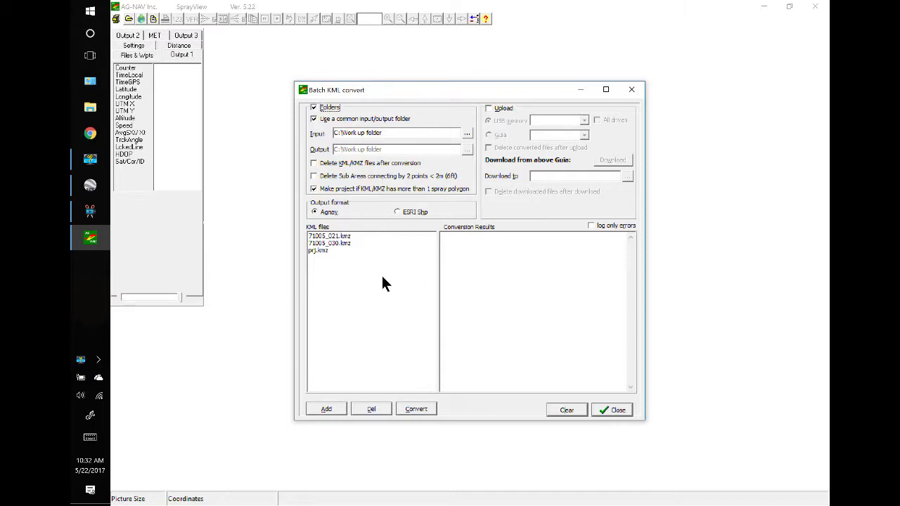
click(414, 409)
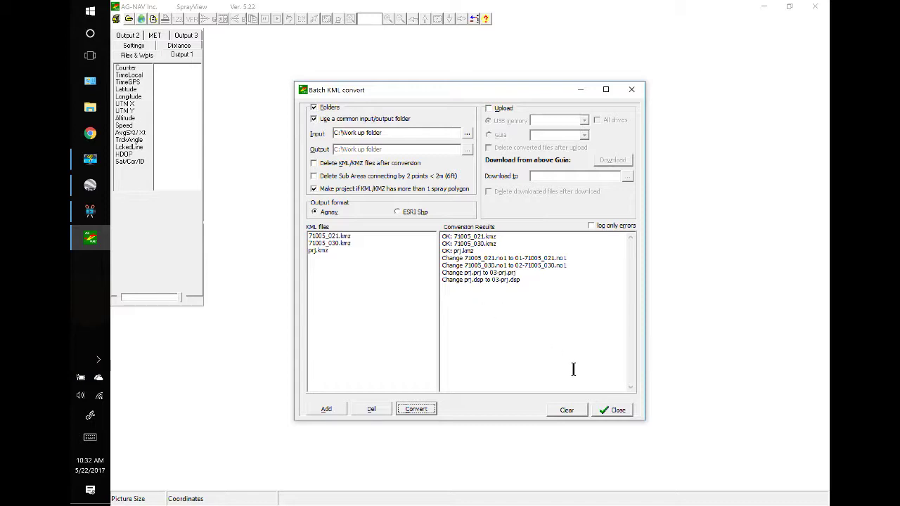
click(610, 410)
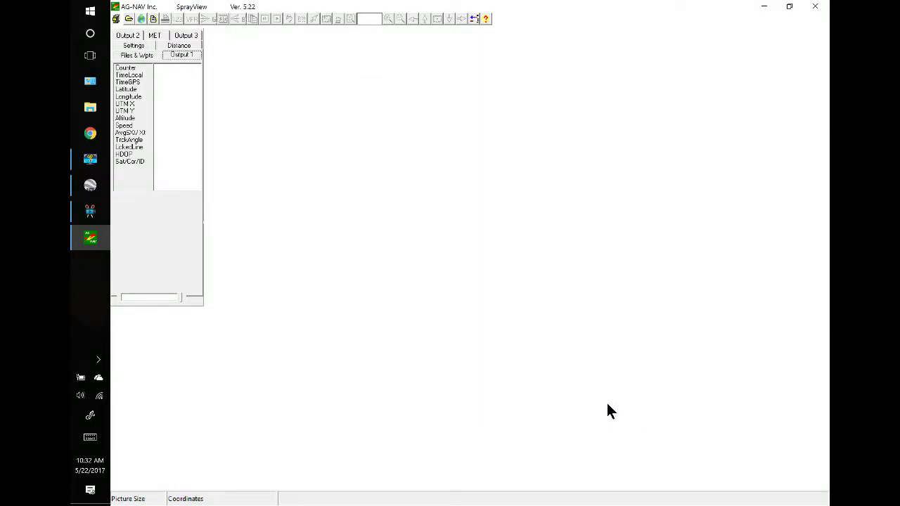
click(130, 19)
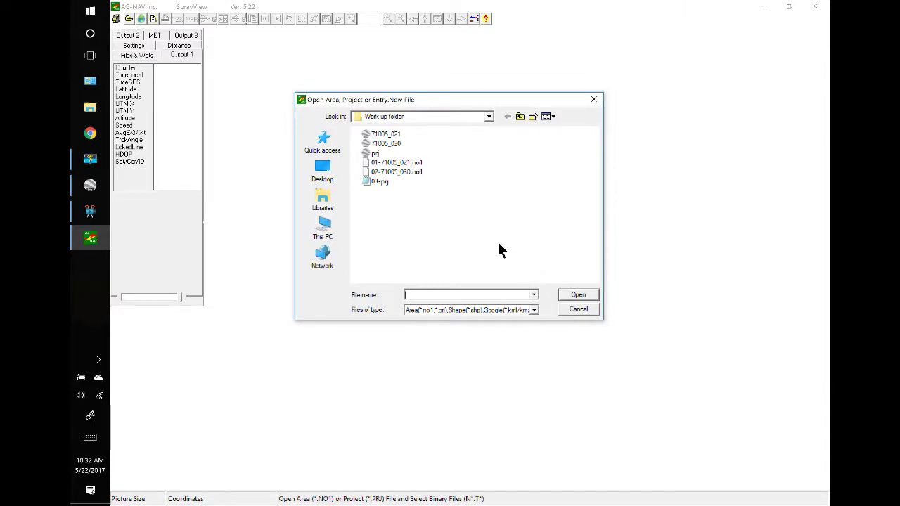
Step: Load the 01-71005_021, 02-71005_030 and 03-prj areas from the Work up folder onto the SprayView map
drag(381, 198, 385, 167)
click(578, 295)
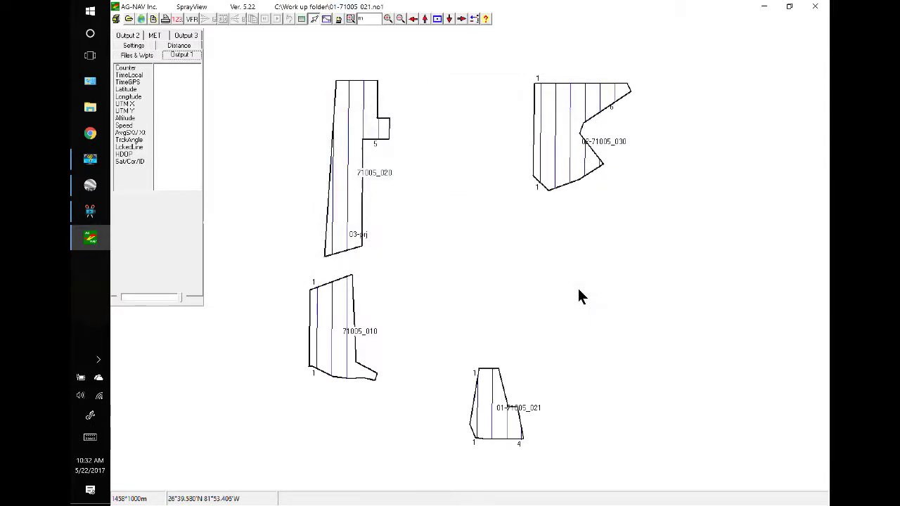